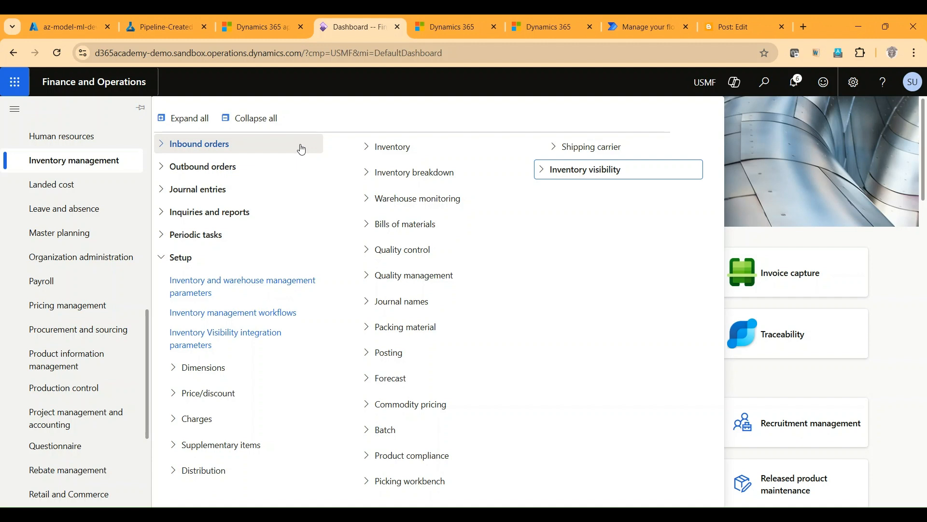
Check the Dynamics 365 Inventory Visibility app in Power Platform admin center, and open the Inventory Visibility integration parameters in Finance and Operations
left_click(257, 29)
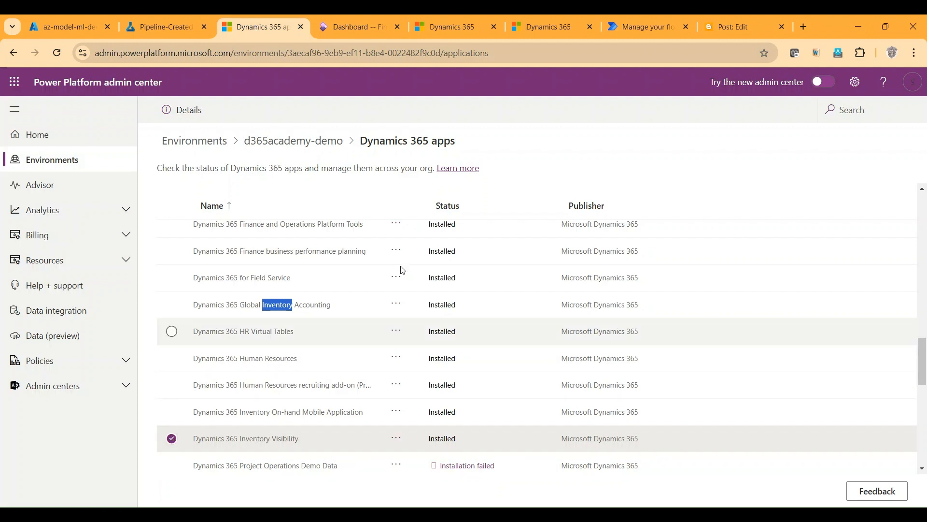
left_click(337, 28)
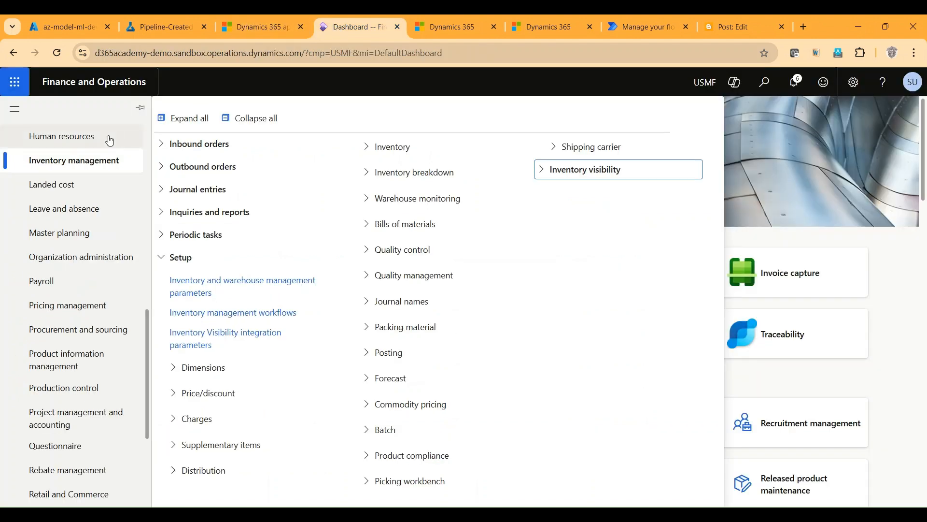
left_click(540, 174)
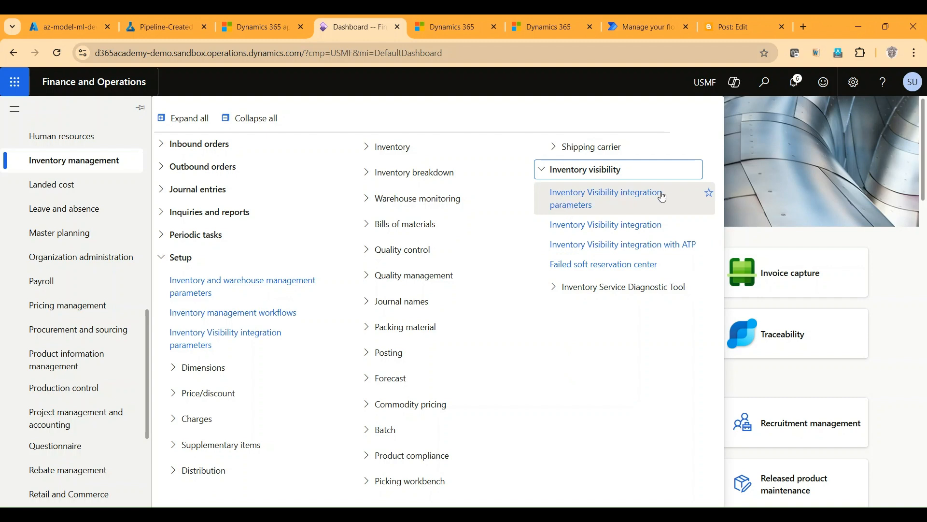
left_click(617, 200)
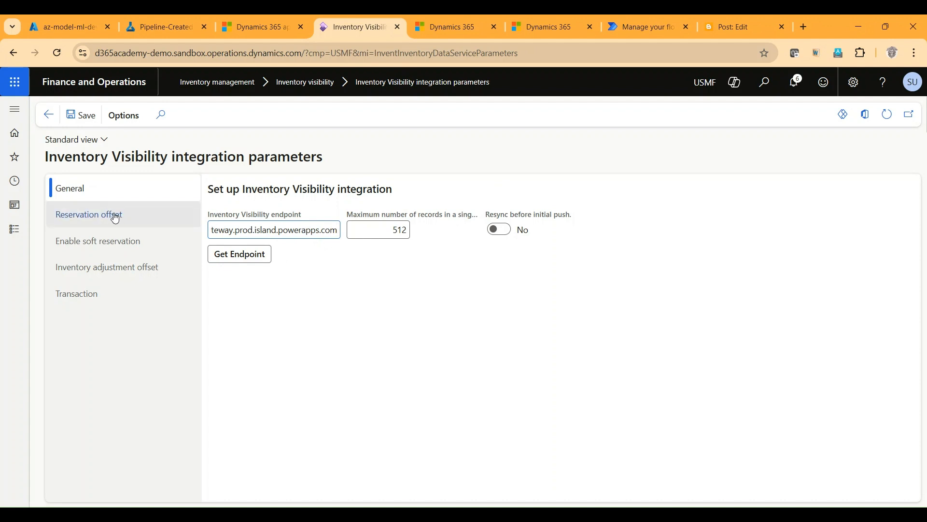
Review the reservation offset, soft reservation, inventory adjustment offset, transaction and general settings of the Inventory Visibility integration parameters
left_click(116, 219)
left_click(105, 244)
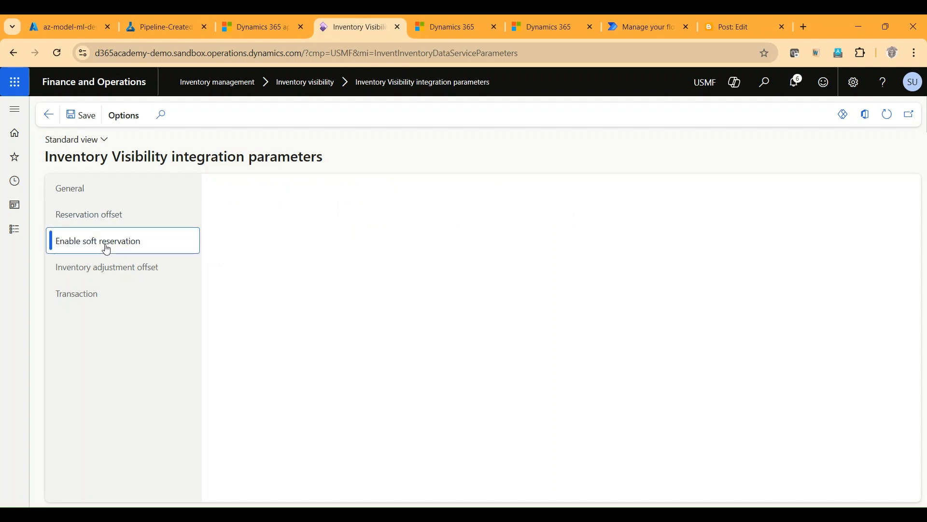
left_click(100, 271)
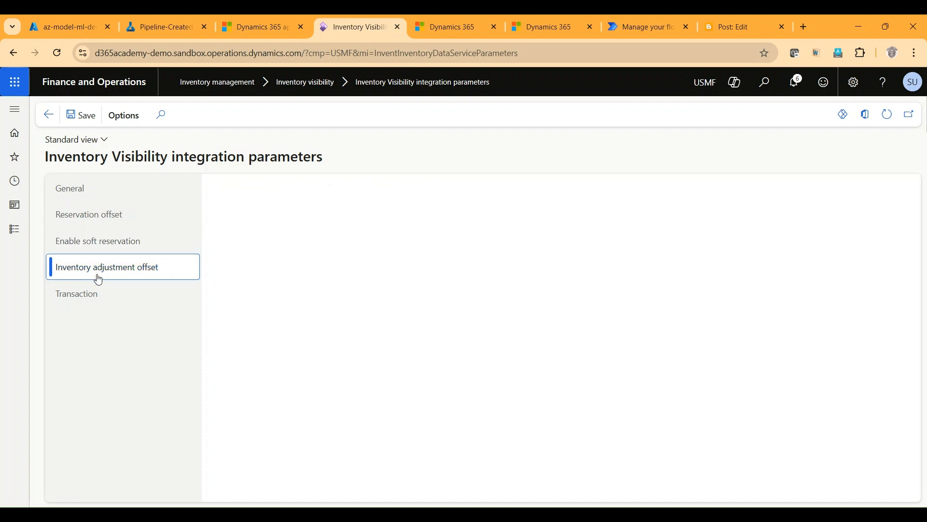
left_click(90, 298)
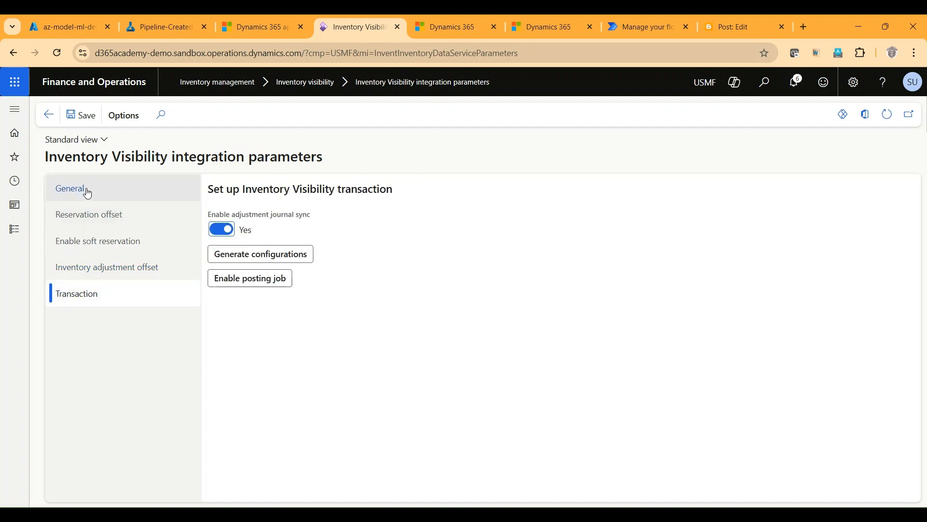
left_click(88, 193)
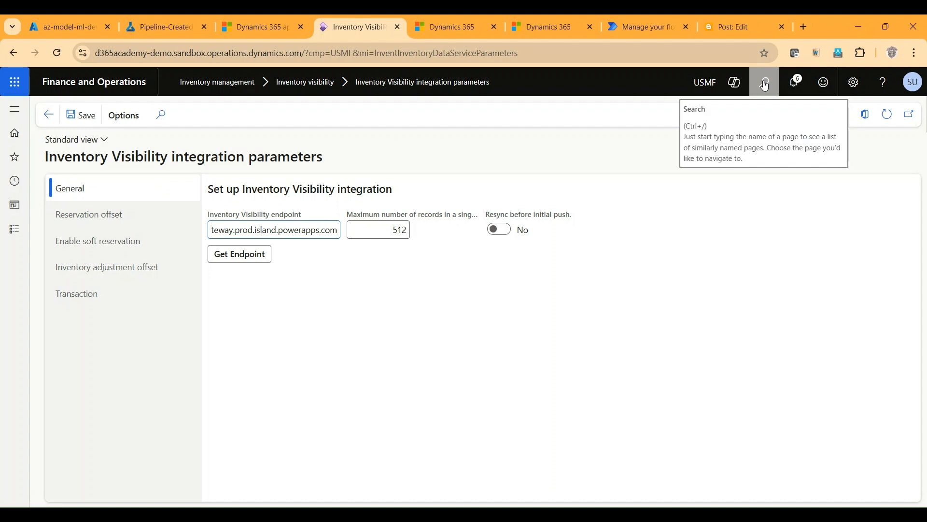
Search for the Feature management page and open its System administration workspace
left_click(765, 85)
type("featur")
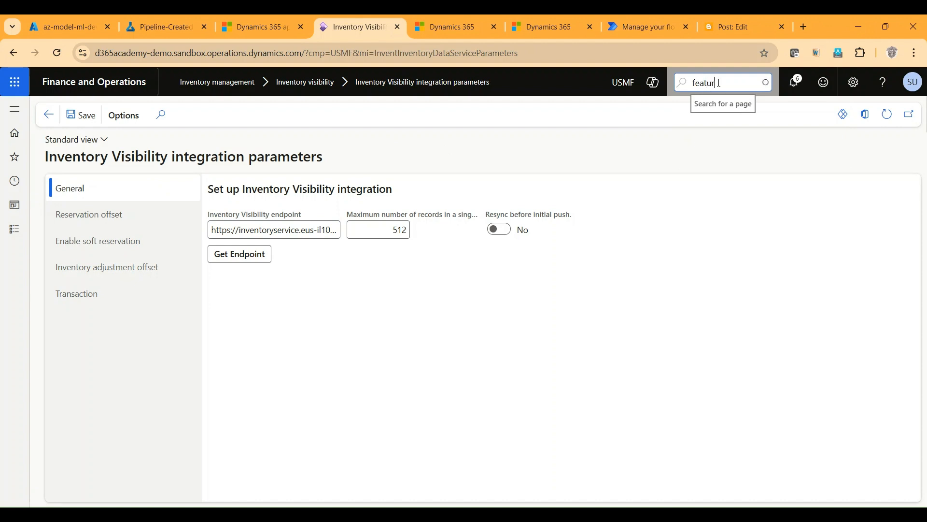
type("e manage")
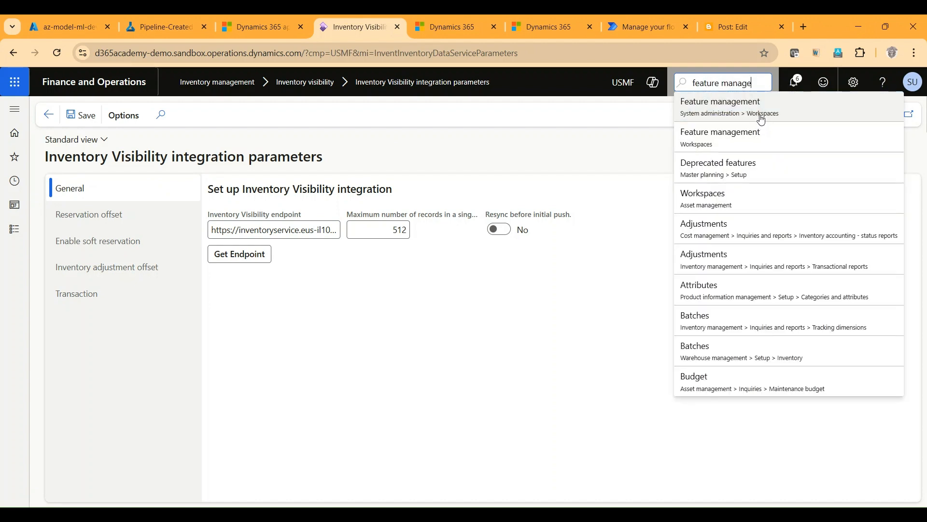
left_click(762, 118)
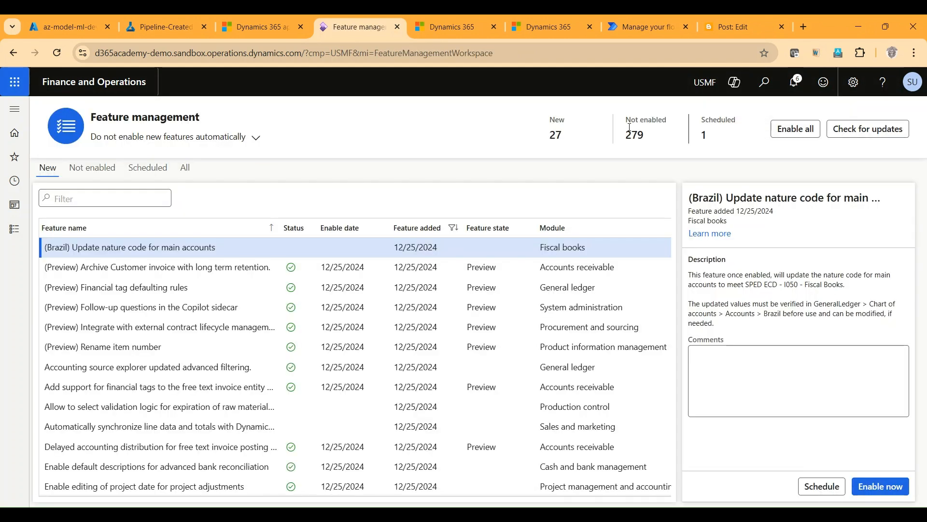
Show all features and filter them by the feature name "inventory visibility"
left_click(185, 168)
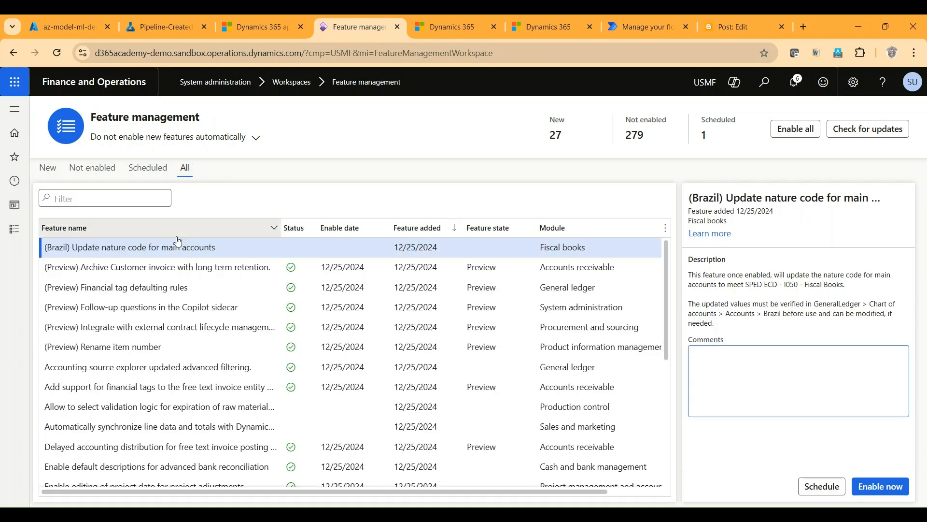
right_click(243, 228)
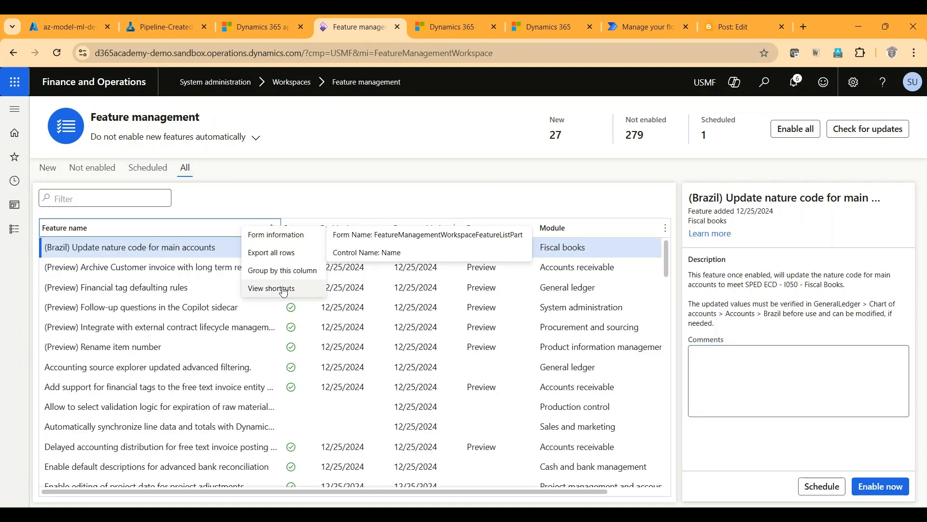
right_click(213, 227)
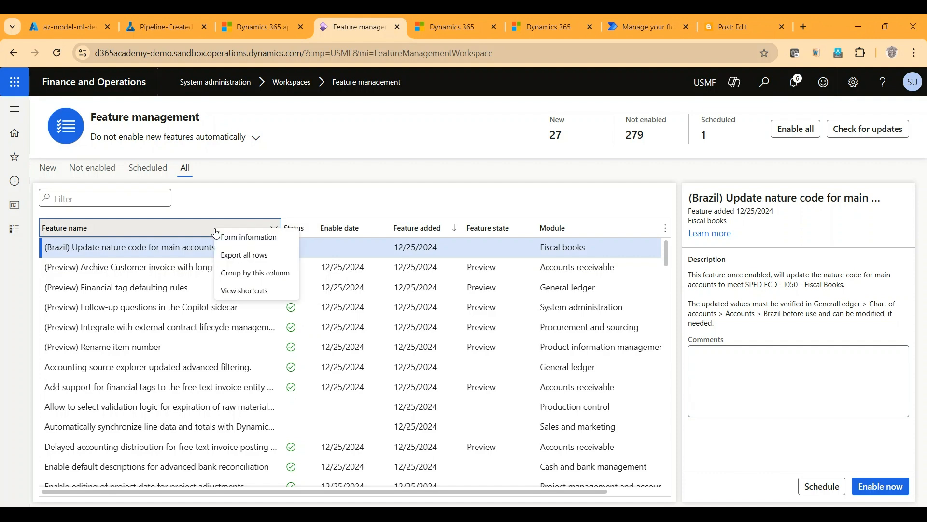
left_click(126, 202)
type("inventory")
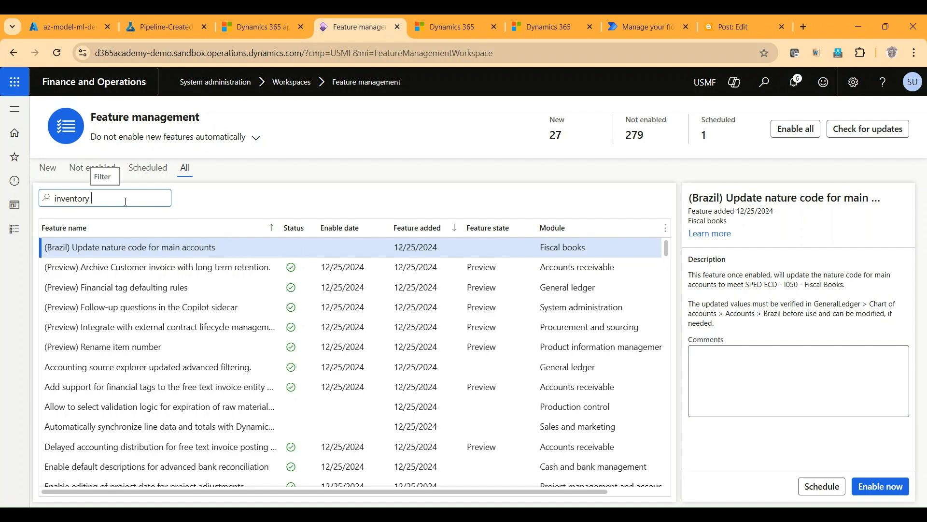
type(" visibility")
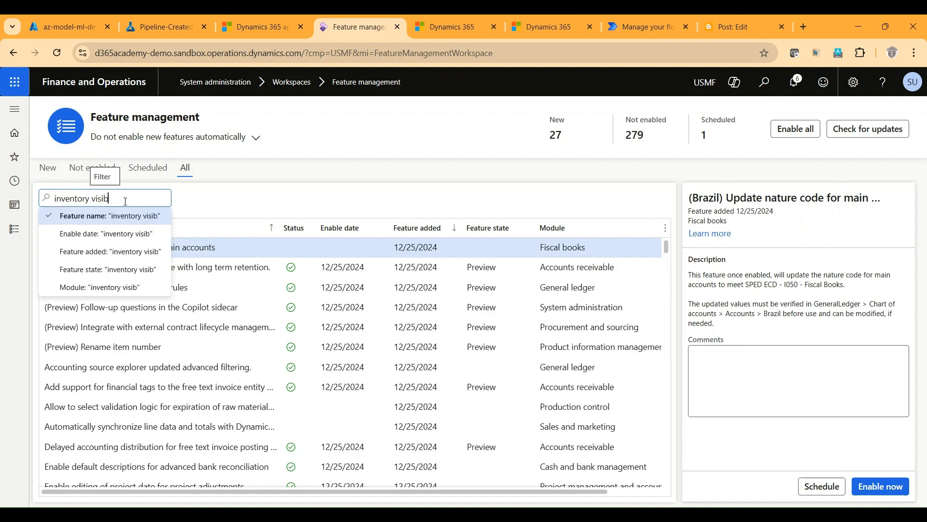
key("Return")
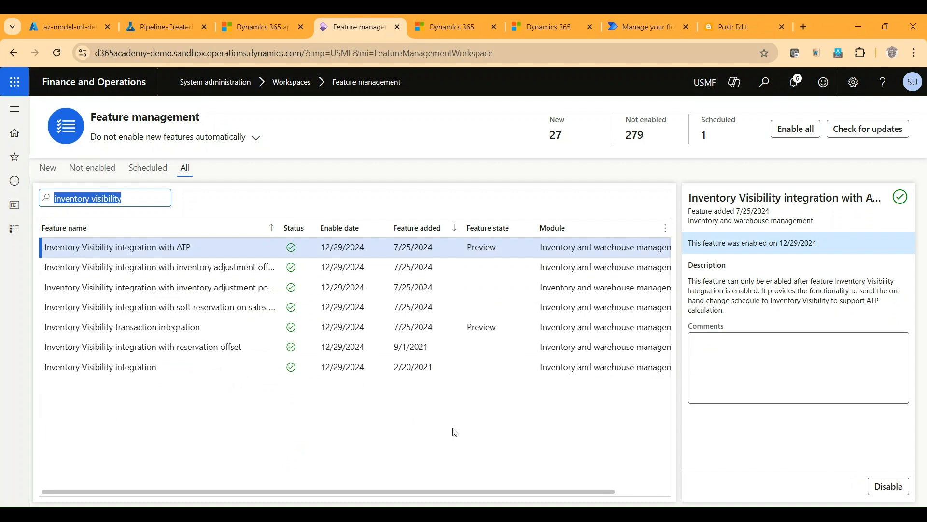
Open Inventory Visibility integration from the periodic tasks of the Inventory management module
left_click(13, 233)
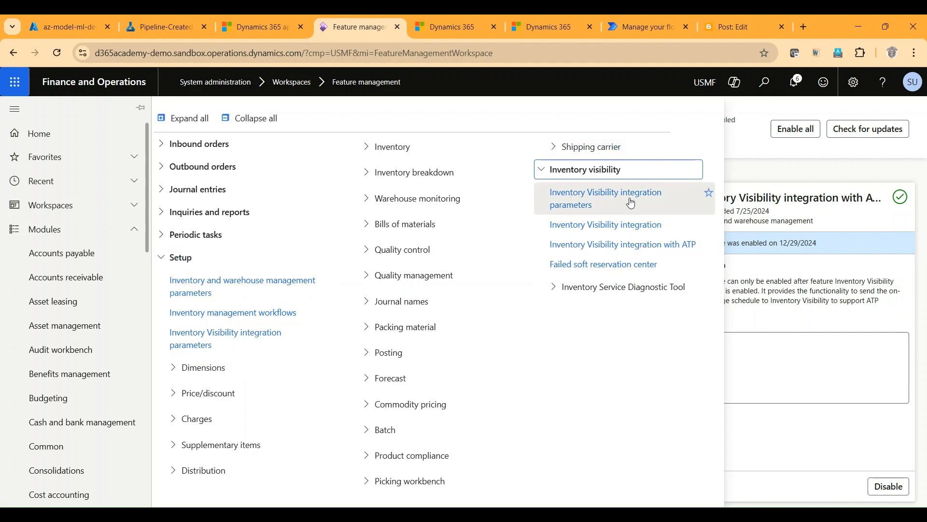
left_click(160, 237)
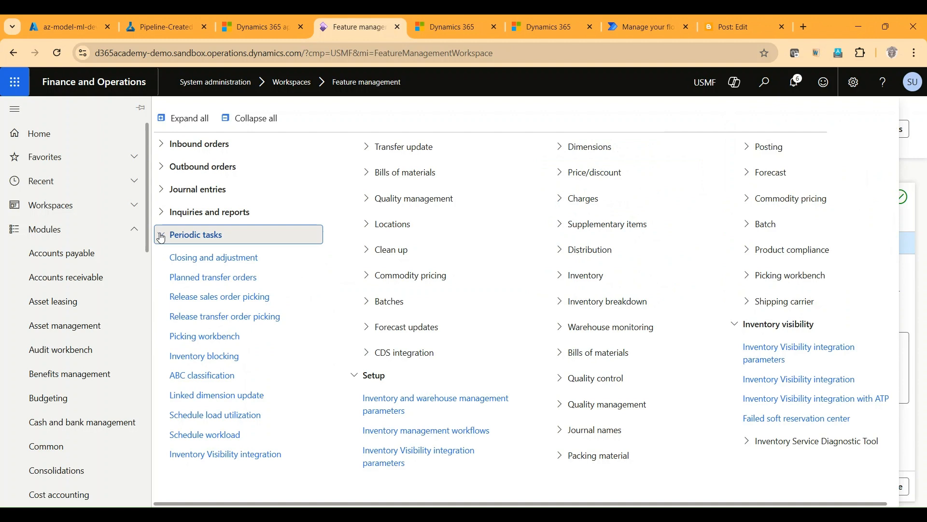
left_click(217, 458)
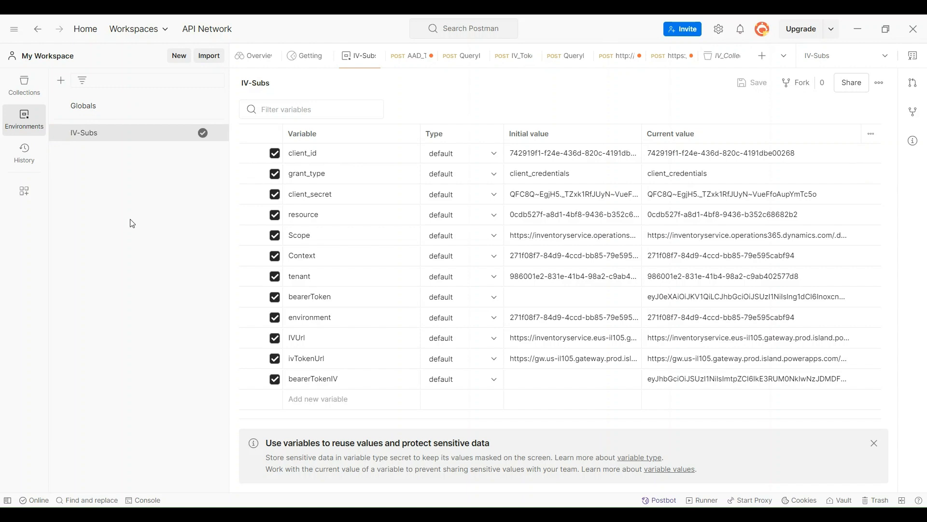
In Postman, open the AAD_Token request of IV_Collection and inspect the values behind its tenant and resource variables
left_click(24, 91)
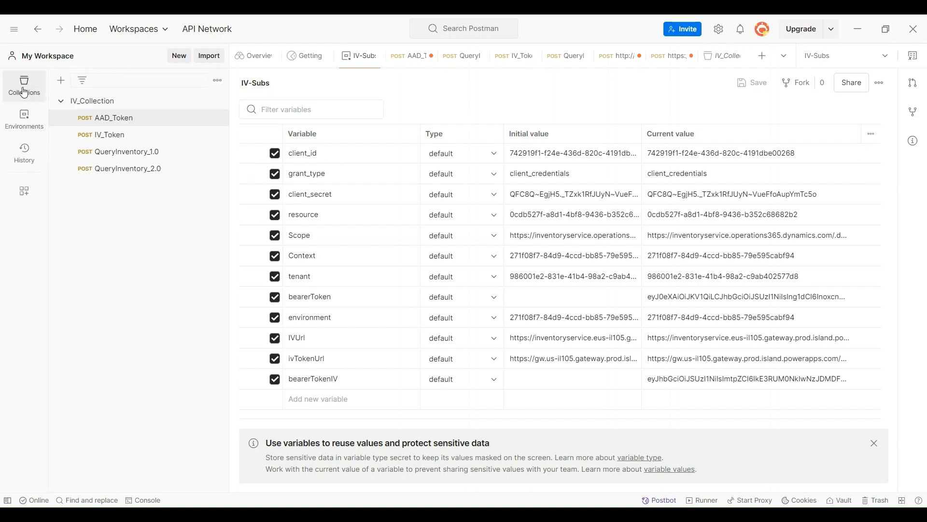
left_click(164, 124)
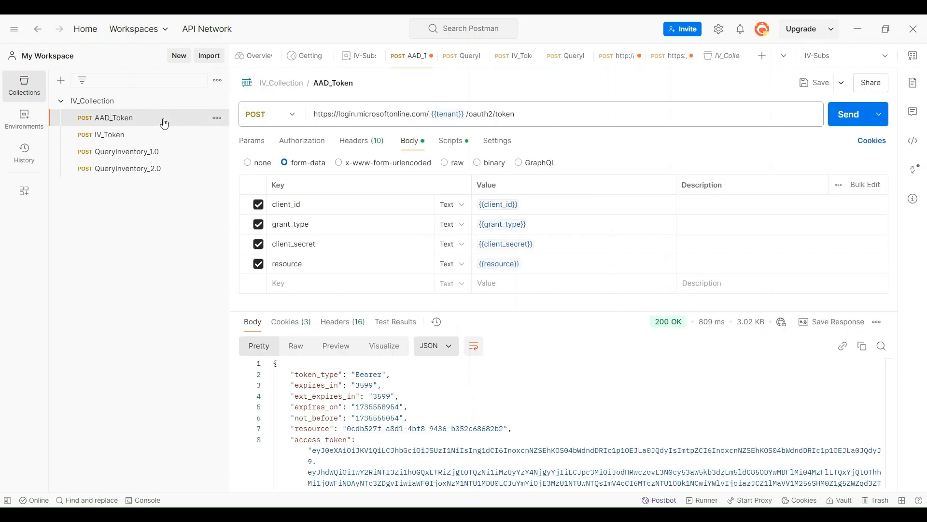
mouse_move(454, 115)
mouse_move(507, 264)
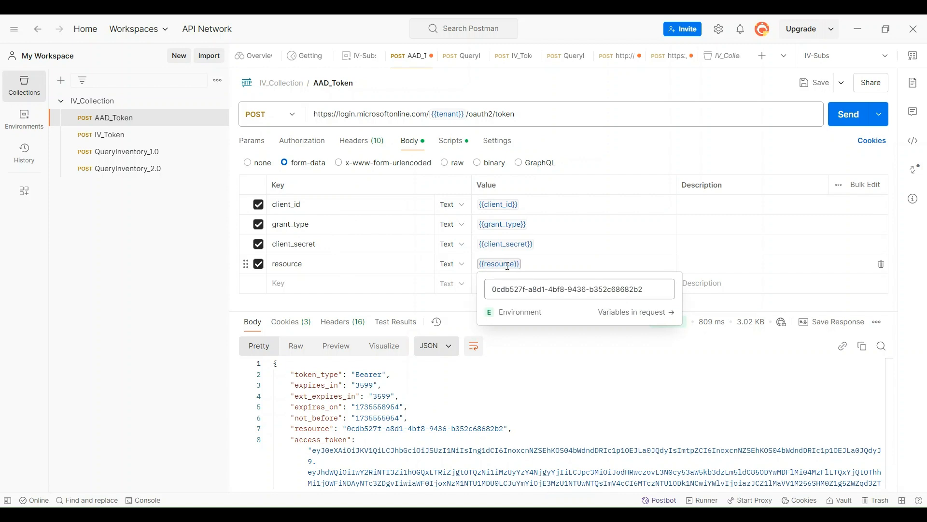
left_click_drag(492, 289, 644, 293)
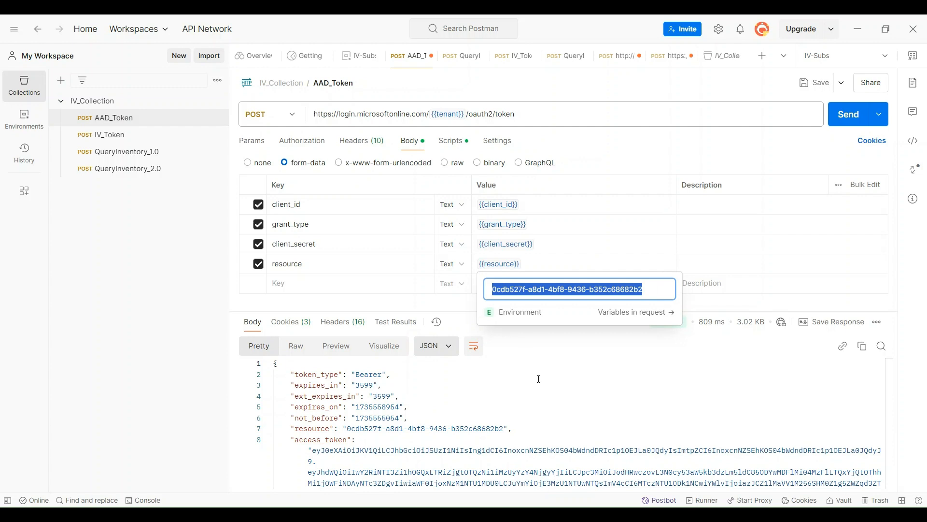
left_click(546, 398)
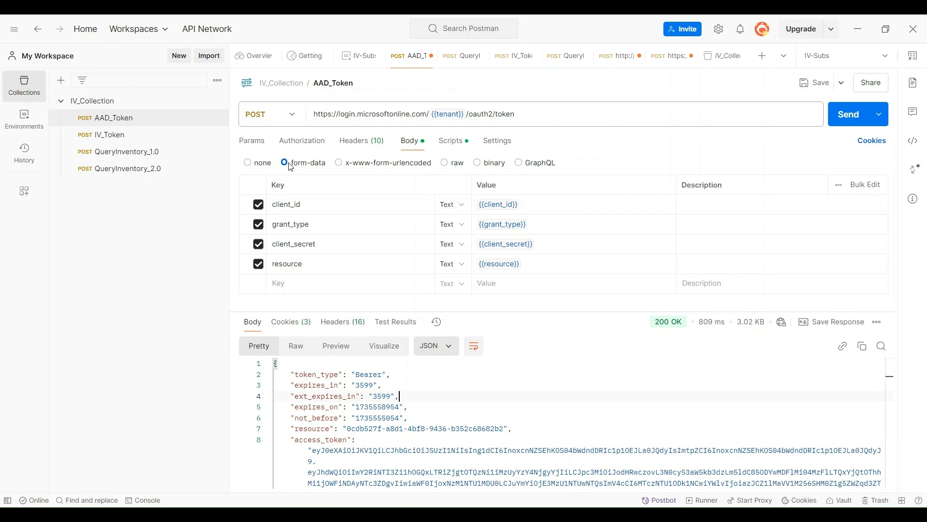
Review the AAD_Token request's headers, body and post-response script that sets bearerToken, and send the request
left_click(374, 146)
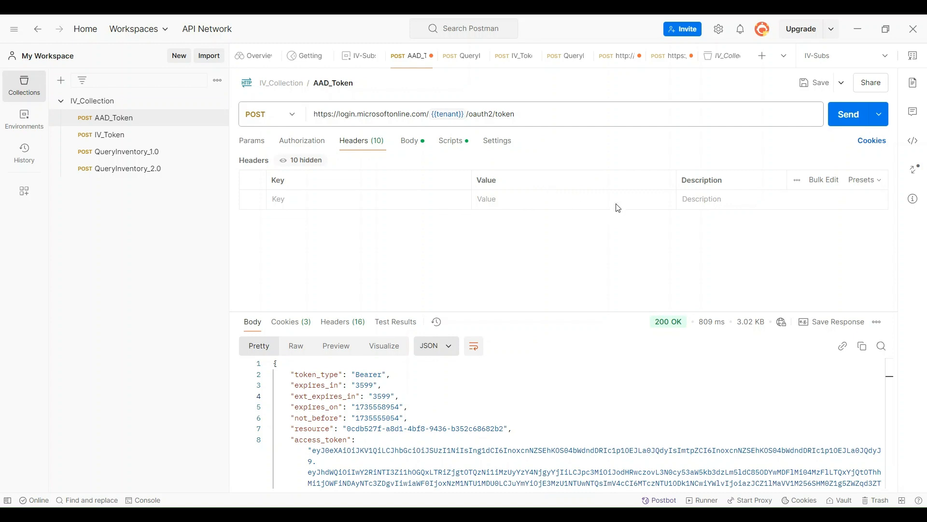
left_click(413, 144)
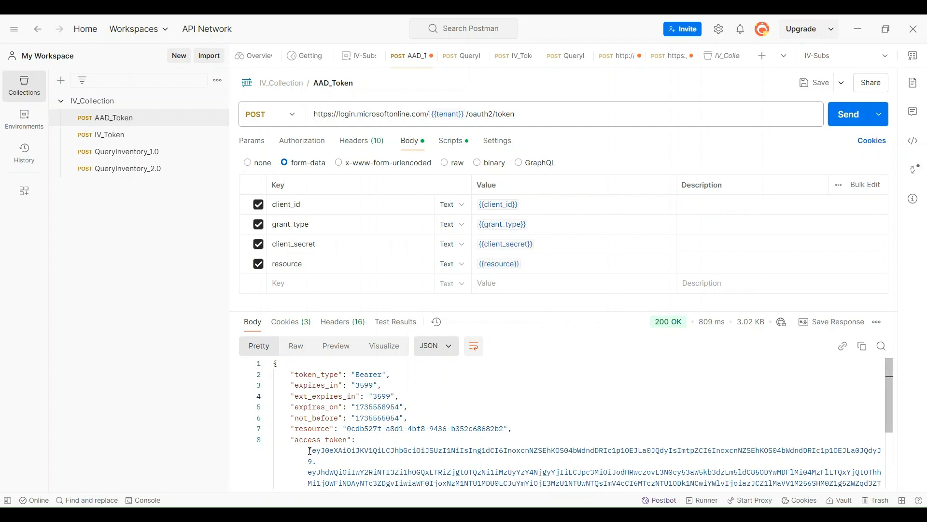
left_click(457, 143)
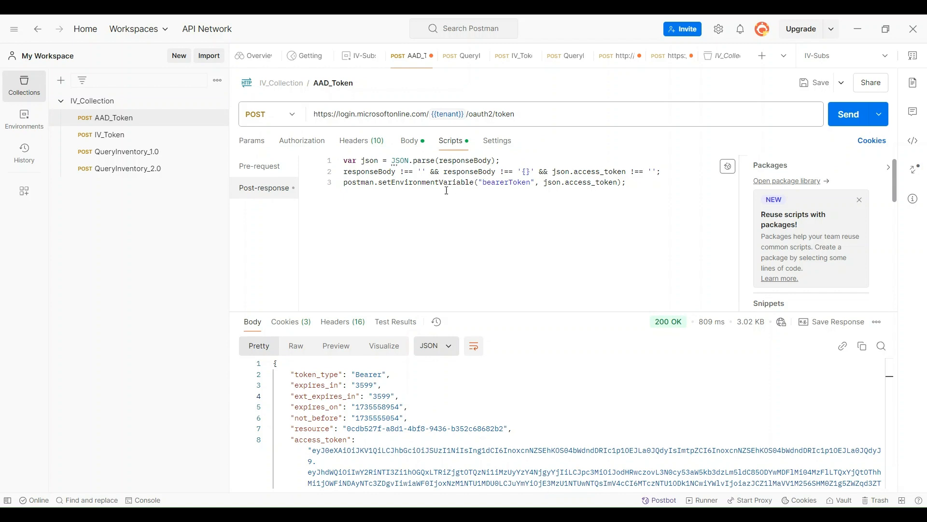
double_click(504, 185)
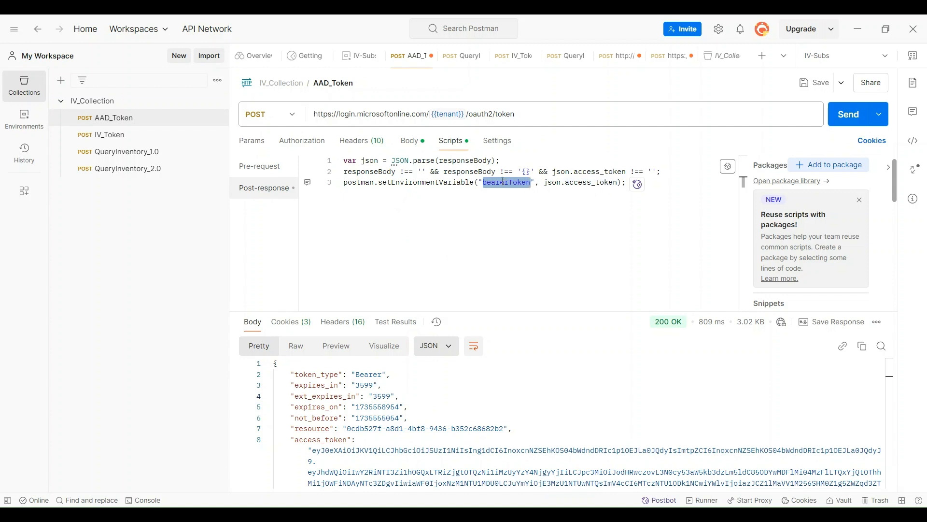
left_click(858, 121)
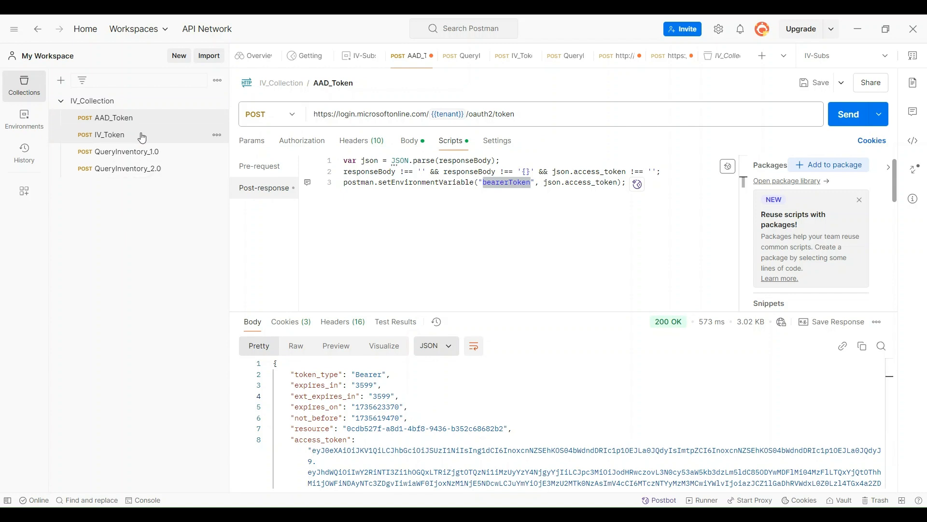
Compare the IV_Token request with AAD_Token and inspect the bearerToken and Scope variables in its JSON body
left_click(149, 141)
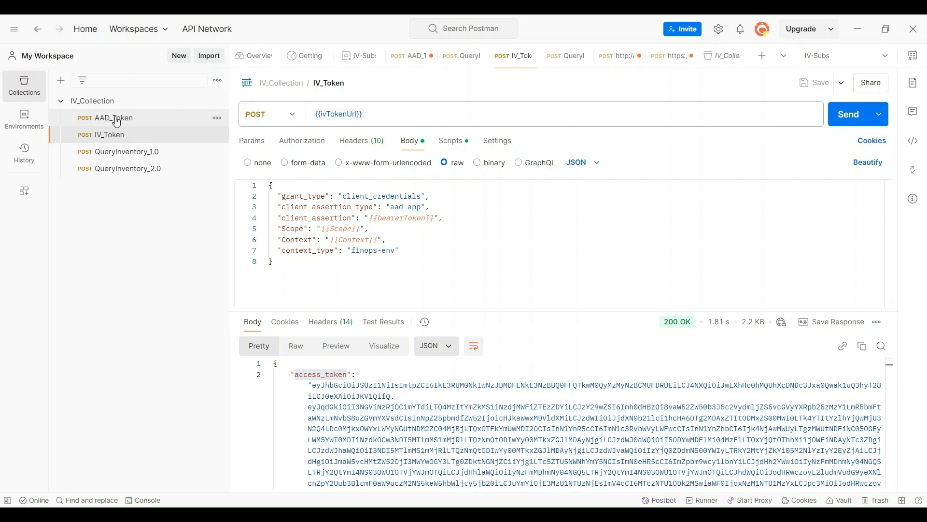
left_click(171, 123)
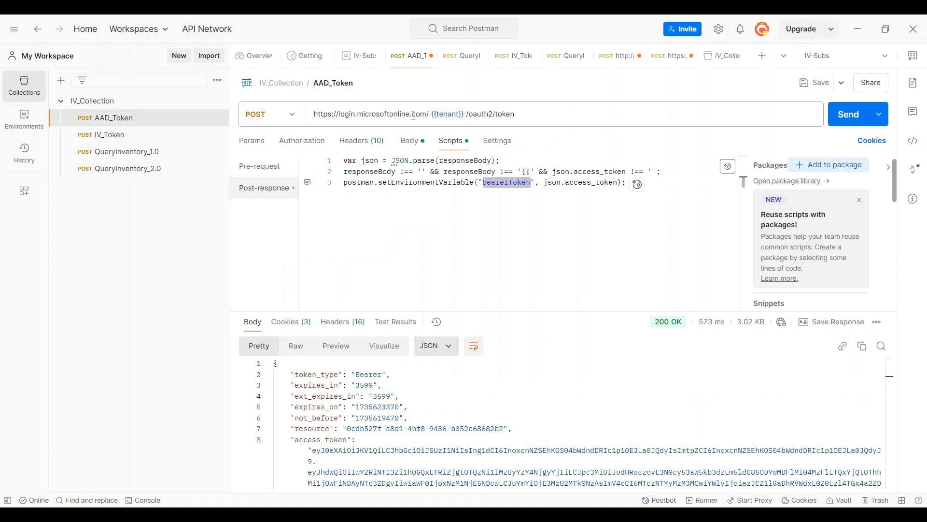
left_click(163, 140)
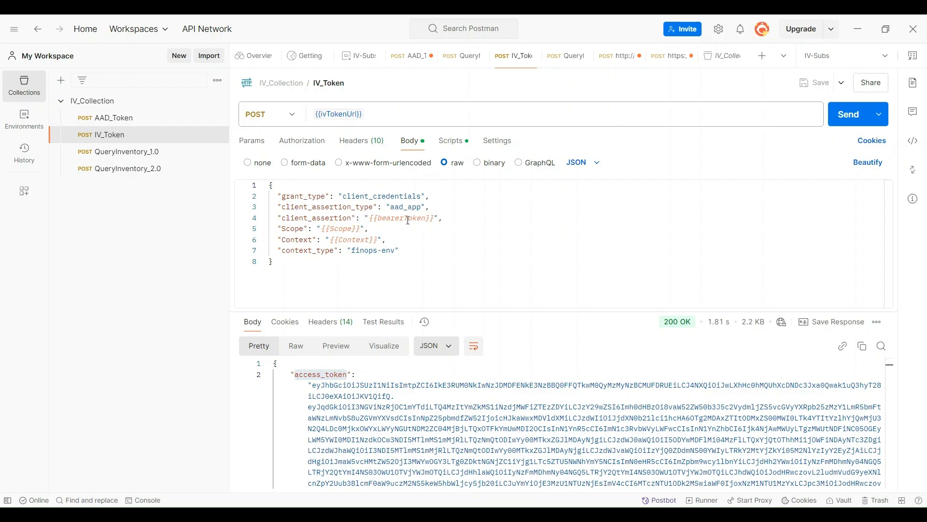
mouse_move(407, 219)
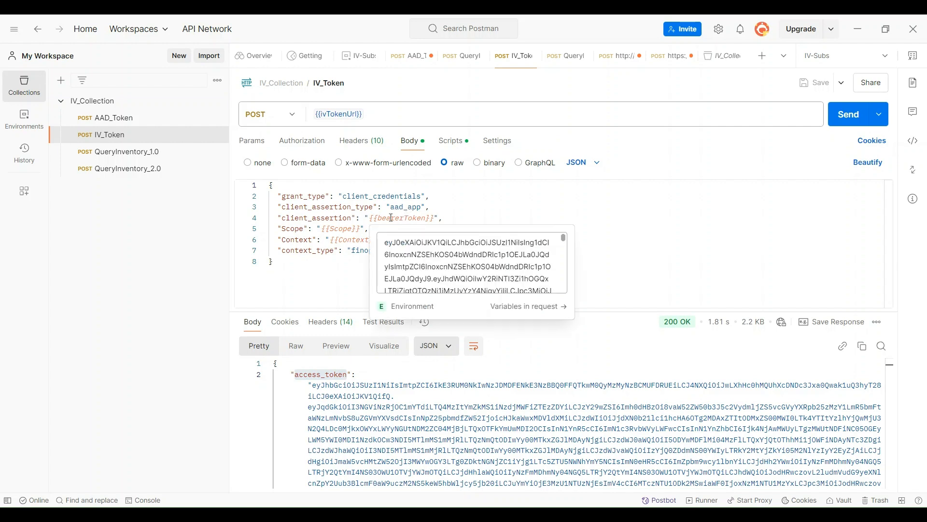
mouse_move(341, 231)
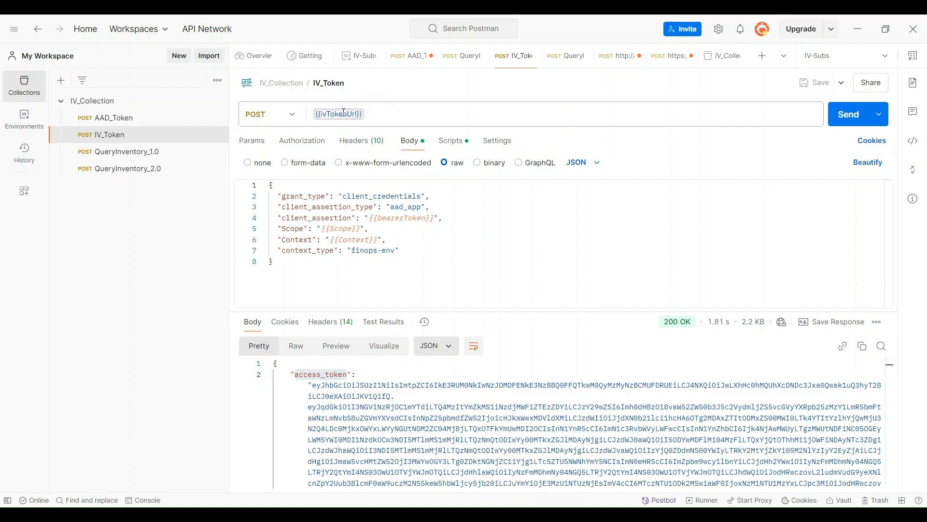
Review the IV_Token request's URL, its api-version header and JSON body, and send the request
mouse_move(339, 116)
left_click(362, 146)
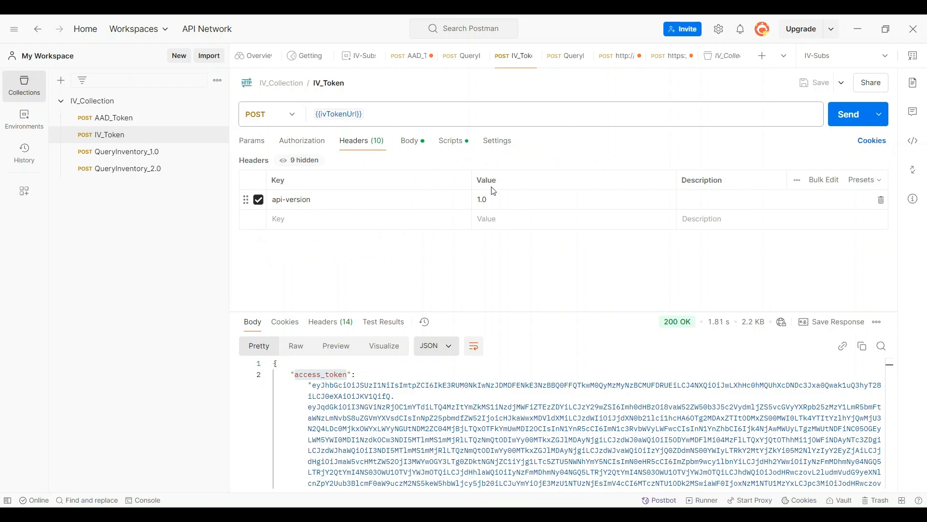
left_click(410, 142)
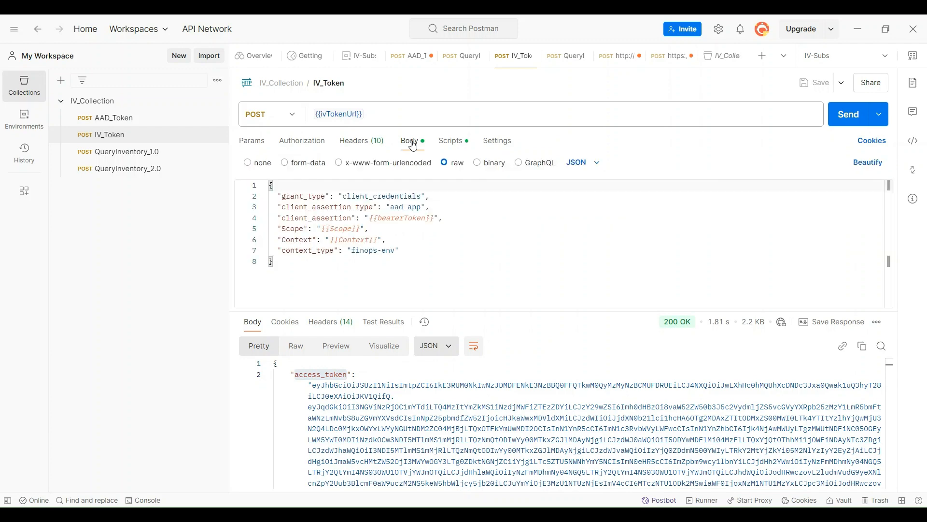
left_click(851, 121)
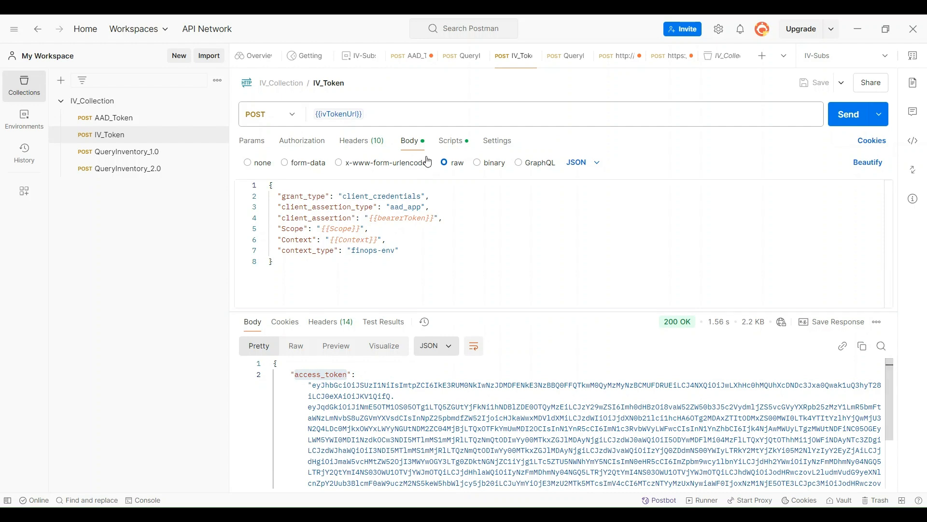
Inspect IV_Token's post-response script that sets bearerTokenIV and the value behind its ivTokenUrl variable
left_click(452, 143)
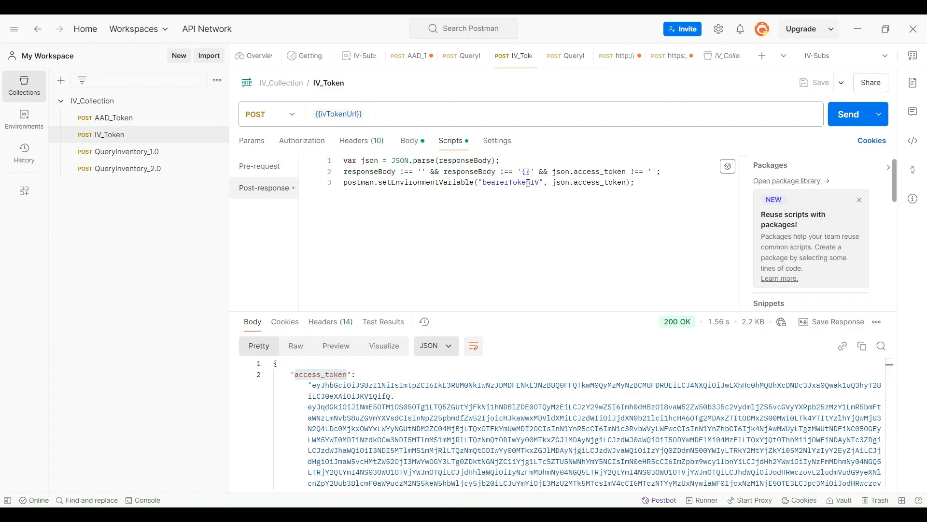
left_click(411, 144)
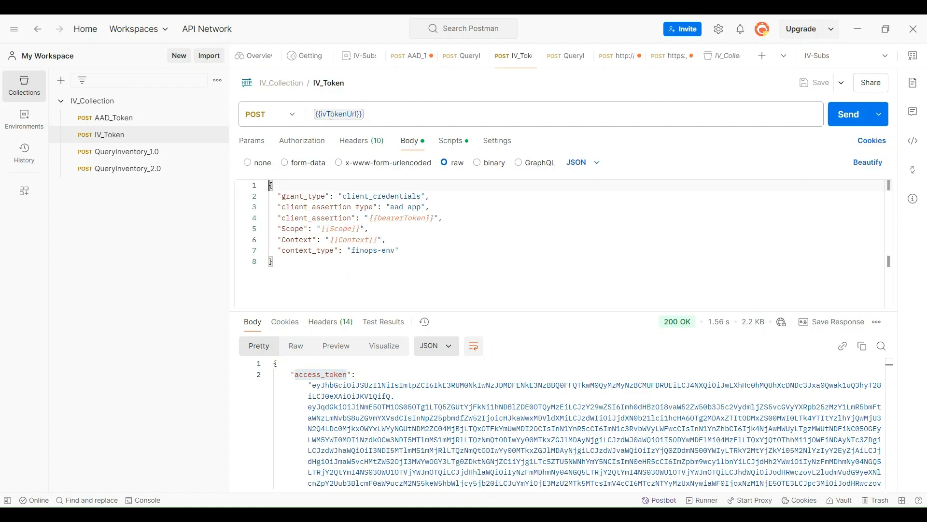
mouse_move(332, 112)
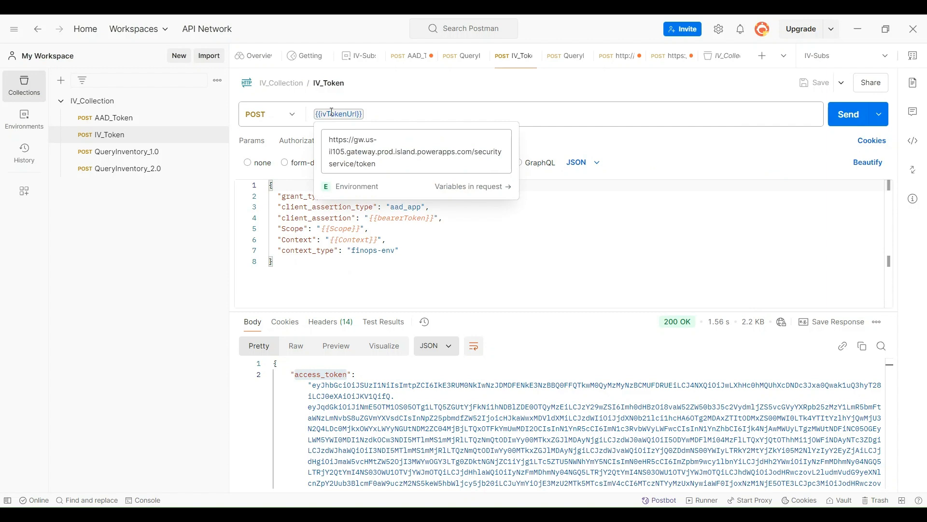
Open the QueryInventory_1.0 request and inspect the IVUrl and environment variables in its URL
left_click(141, 155)
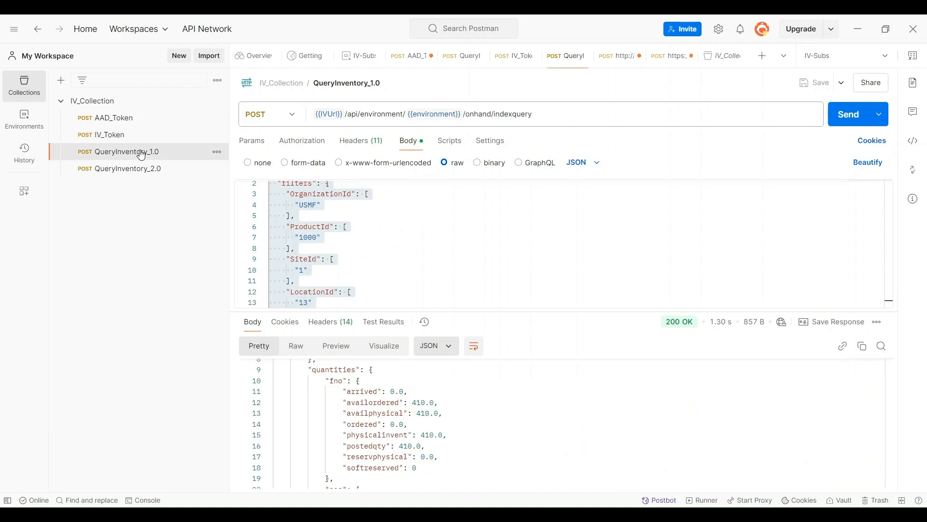
mouse_move(324, 112)
mouse_move(436, 116)
Switch to the Inventory Visibility app in the browser and view its Inventory Summary page
left_click(545, 479)
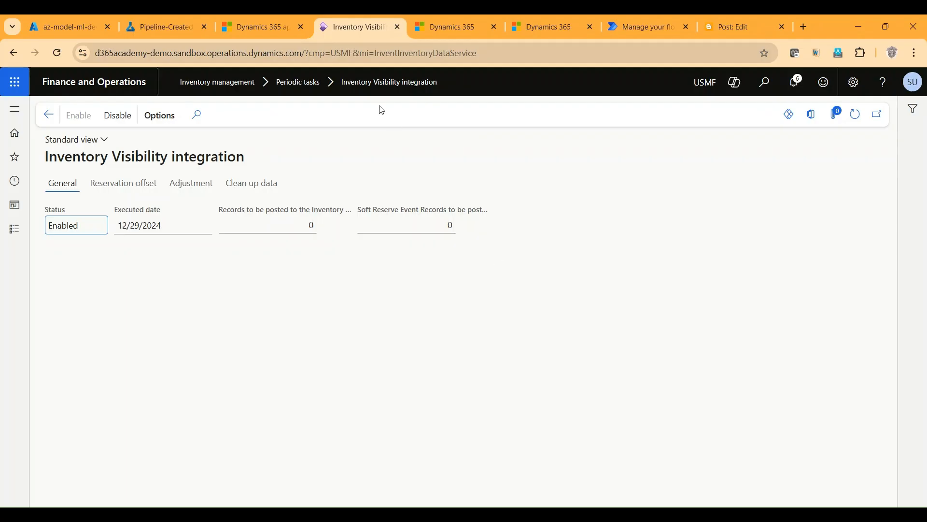
left_click(248, 27)
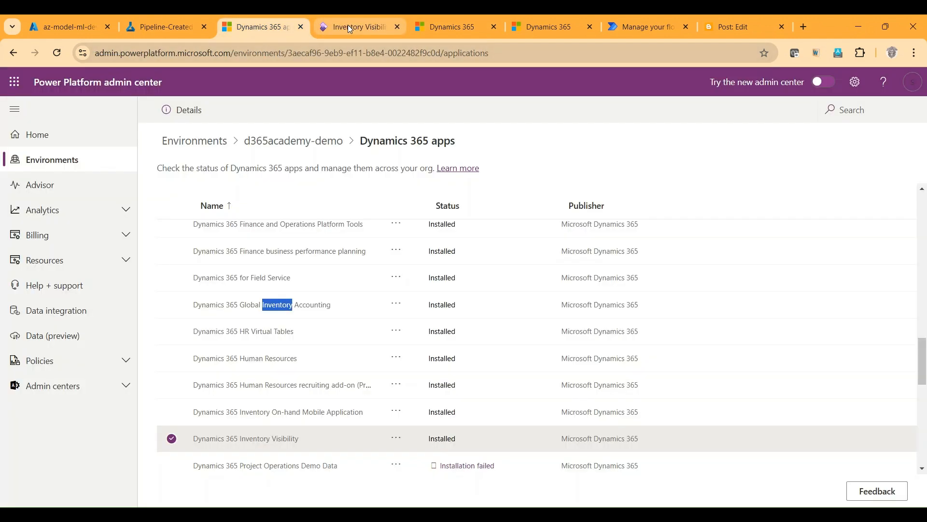
left_click(442, 25)
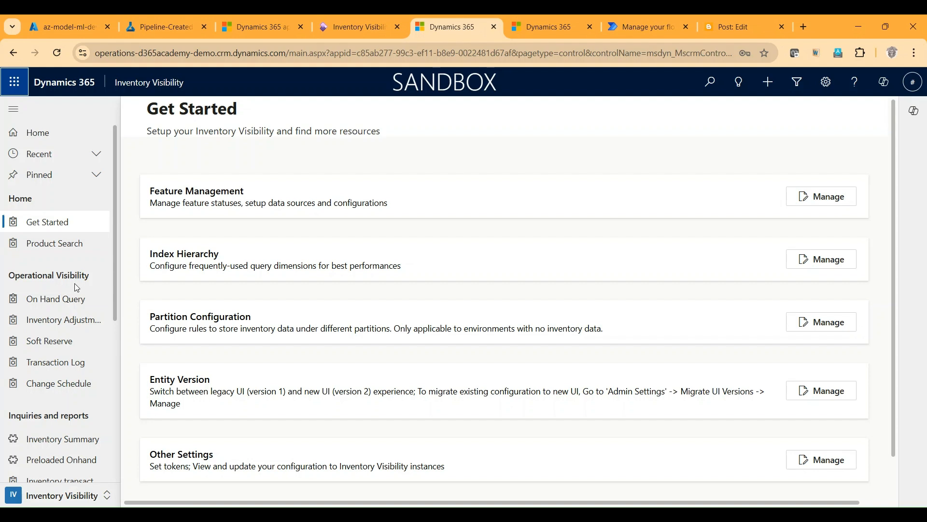
left_click_drag(116, 251, 115, 366)
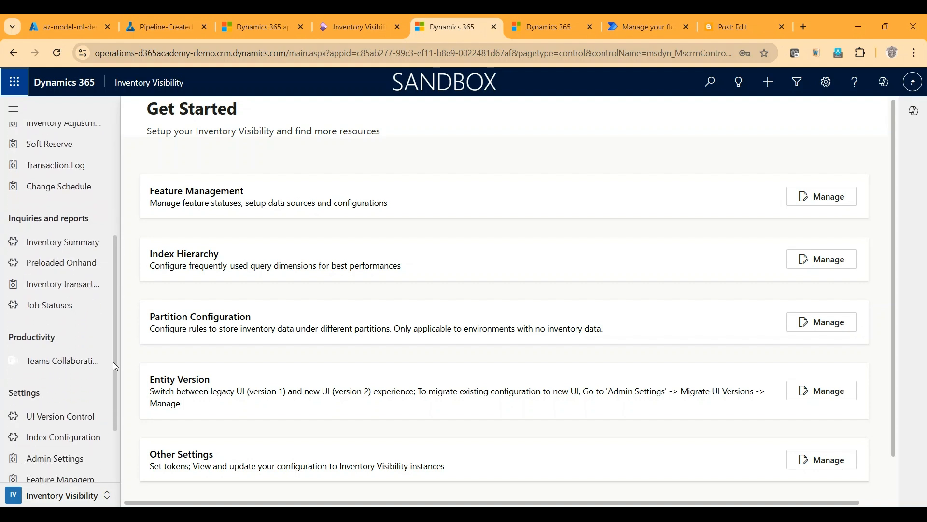
left_click(75, 244)
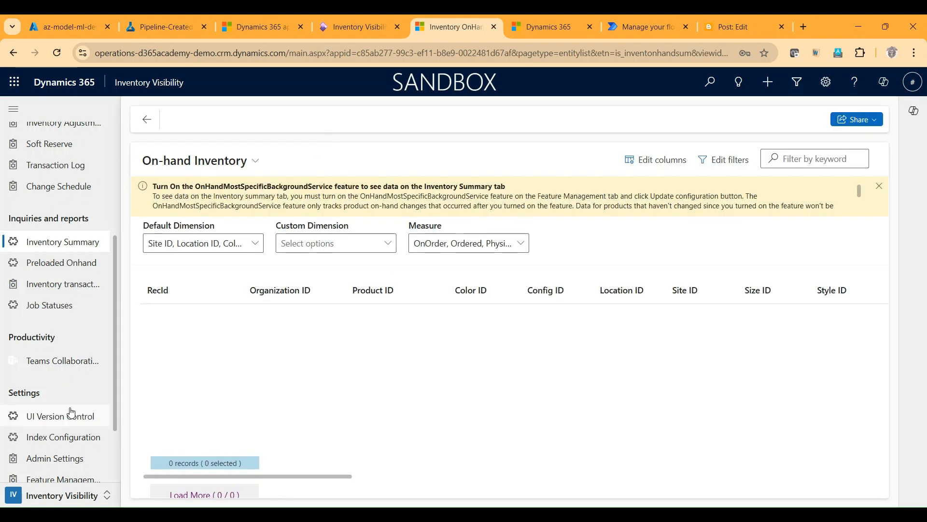
Open the settings of On Hand Query and locate the Environment Id and Inventory Visibility endpoint
left_click_drag(114, 274, 117, 190)
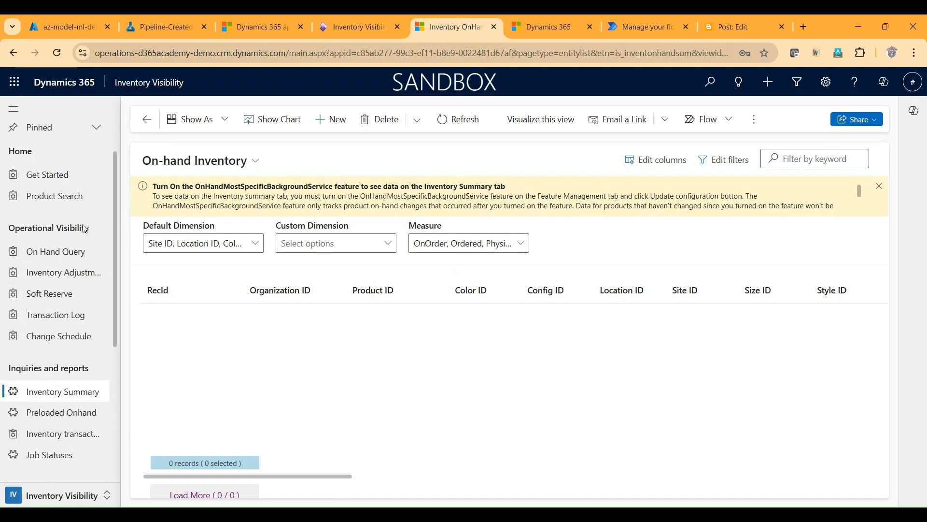
left_click(57, 255)
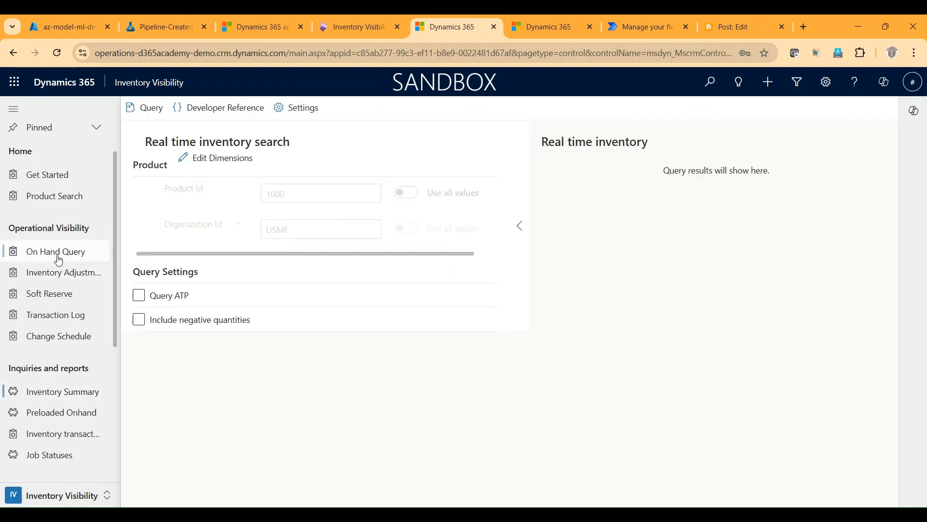
left_click(292, 109)
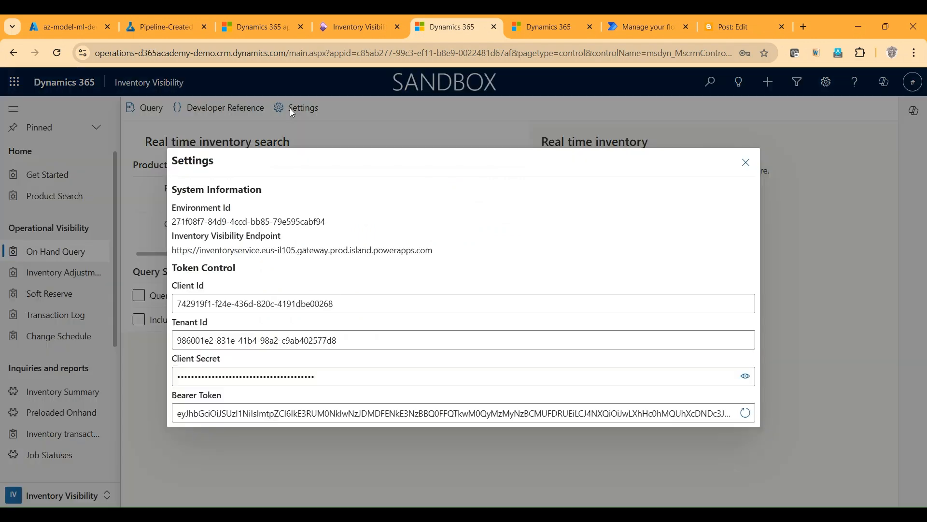
left_click_drag(327, 223, 172, 223)
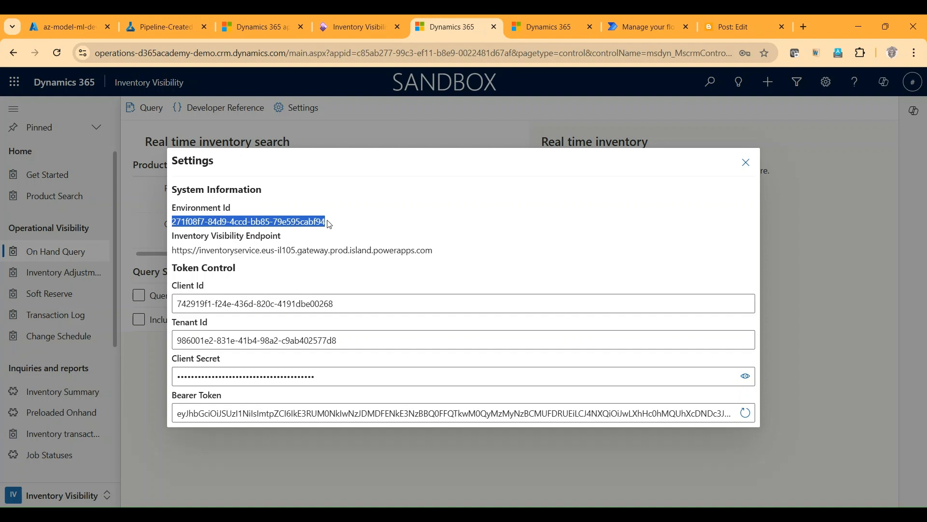
Switch back to Postman and check the environment and IVUrl values used in QueryInventory_1.0's URL
key("alt+Tab")
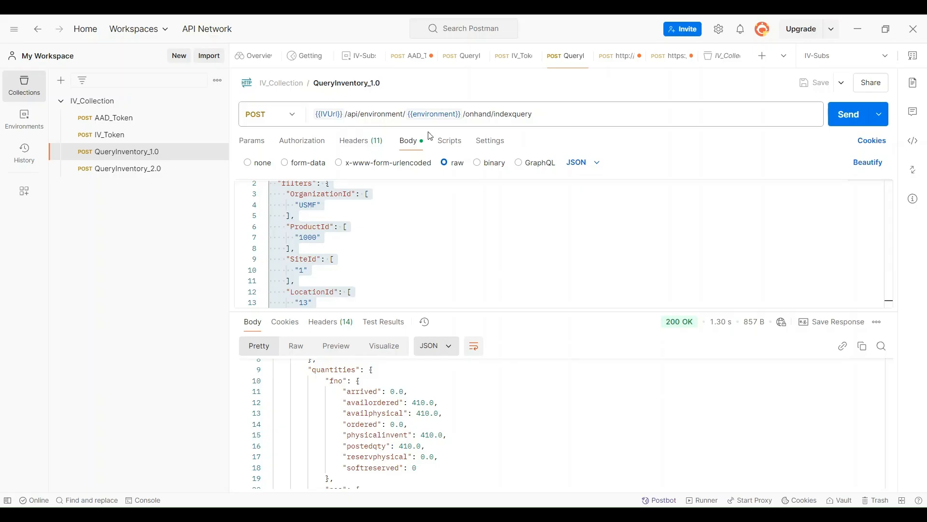
mouse_move(425, 115)
mouse_move(326, 115)
mouse_move(459, 114)
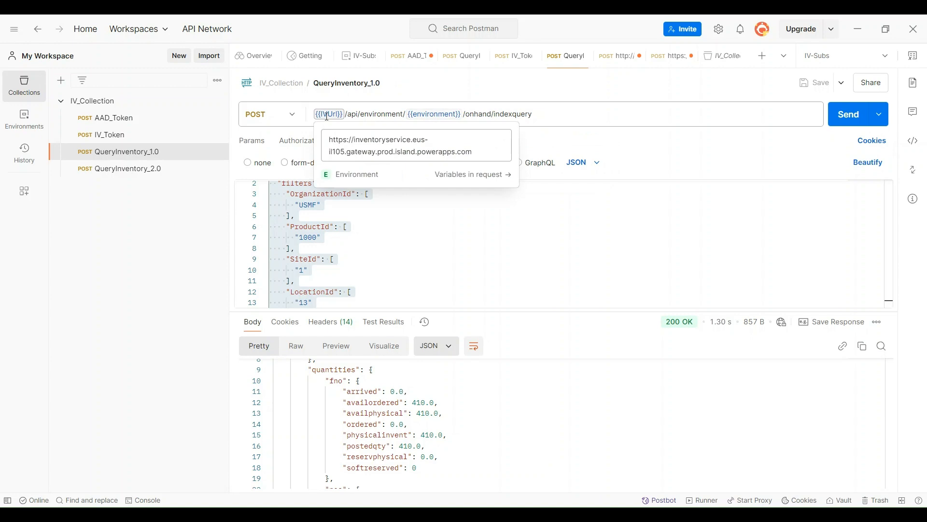
left_click(486, 268)
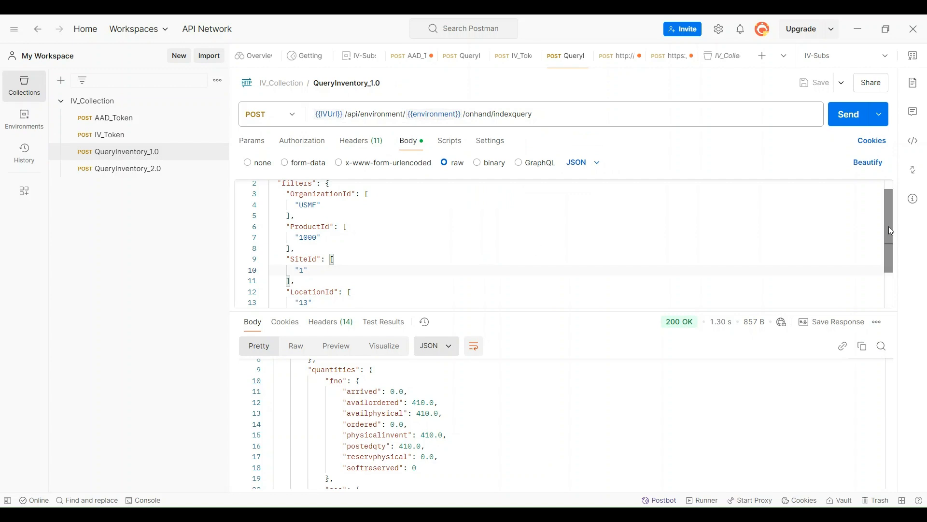
Review QueryInventory_1.0's headers and body filters, send the request and examine the returned on-hand quantities
left_click(367, 144)
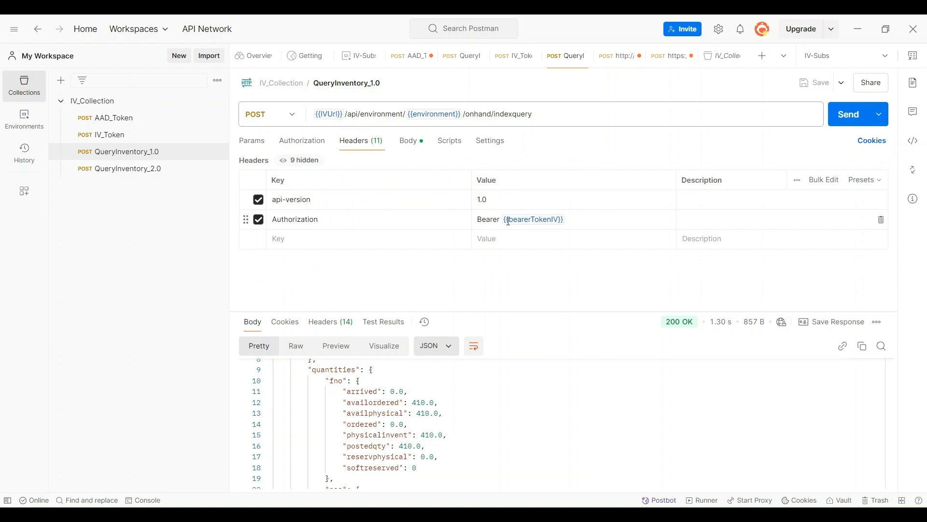
mouse_move(555, 221)
left_click(415, 147)
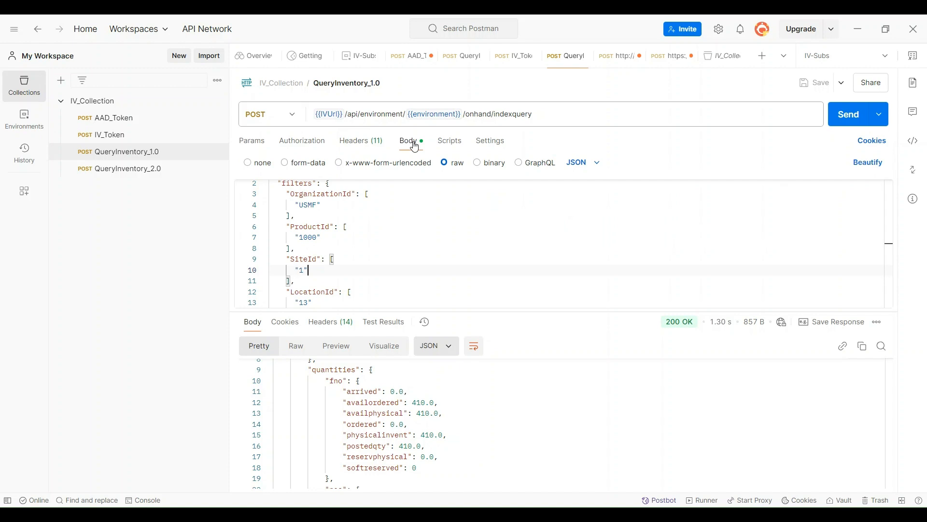
left_click(324, 204)
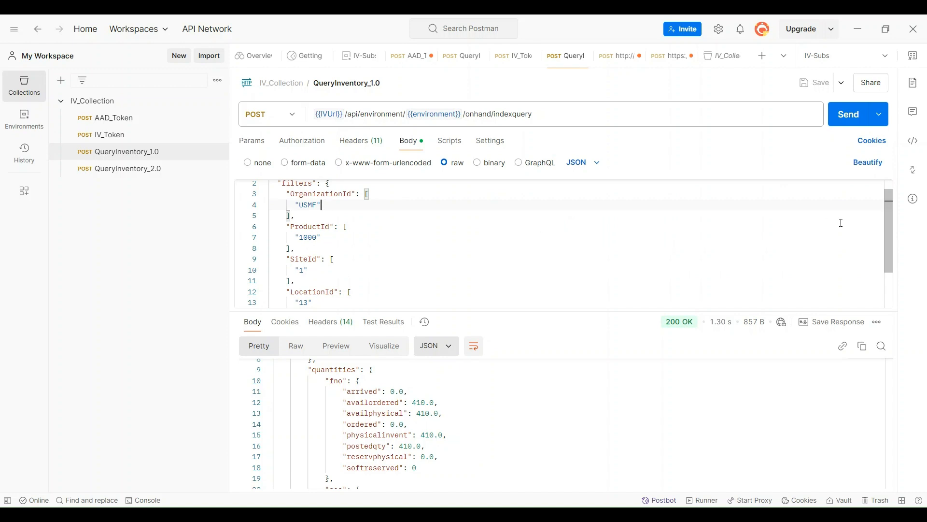
left_click_drag(888, 233, 882, 208)
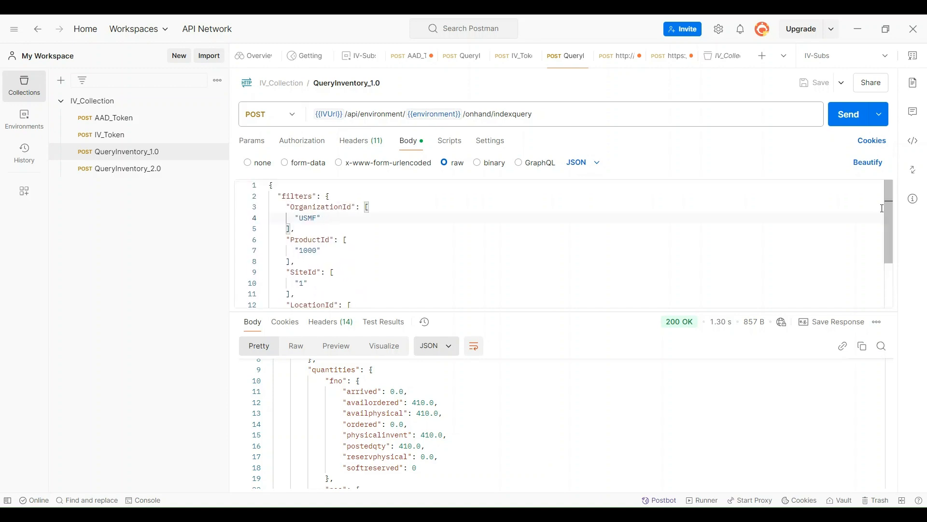
left_click(851, 119)
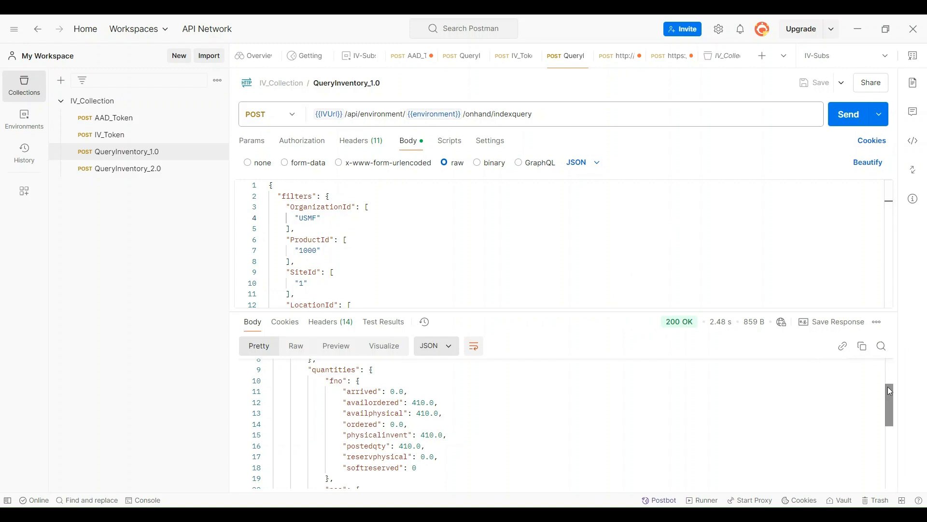
mouse_move(891, 400)
left_mouse_down()
mouse_move(891, 372)
mouse_move(889, 452)
mouse_move(882, 382)
mouse_move(878, 458)
mouse_move(880, 393)
left_mouse_up()
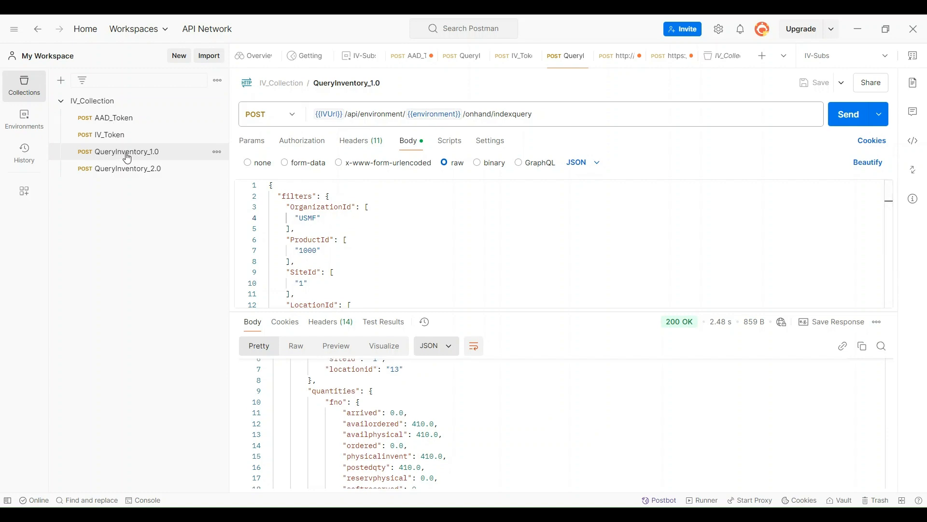
In the QueryInventory_2.0 body, add "INMF" to the OrganizationId filter and "A001" to the ProductId filter
left_click(150, 174)
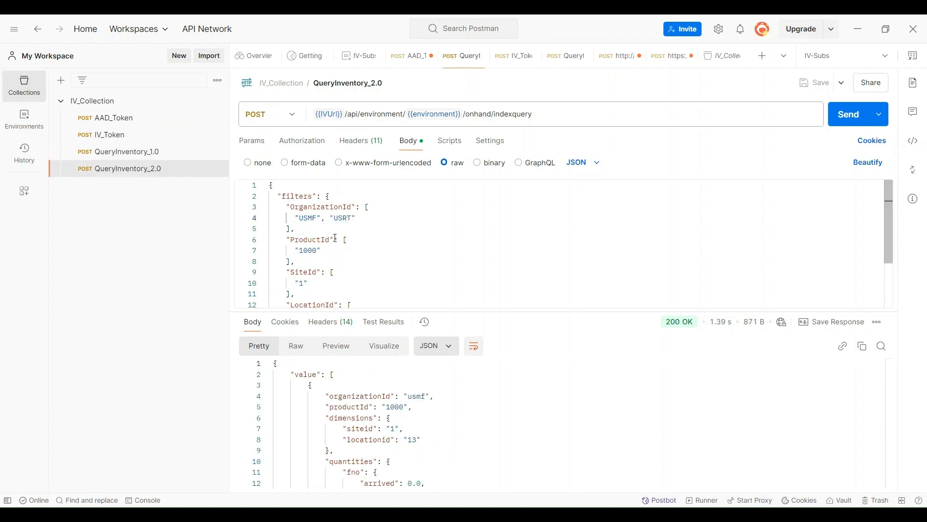
left_click(369, 218)
type(", \"INMF")
left_click(321, 252)
type(", \"")
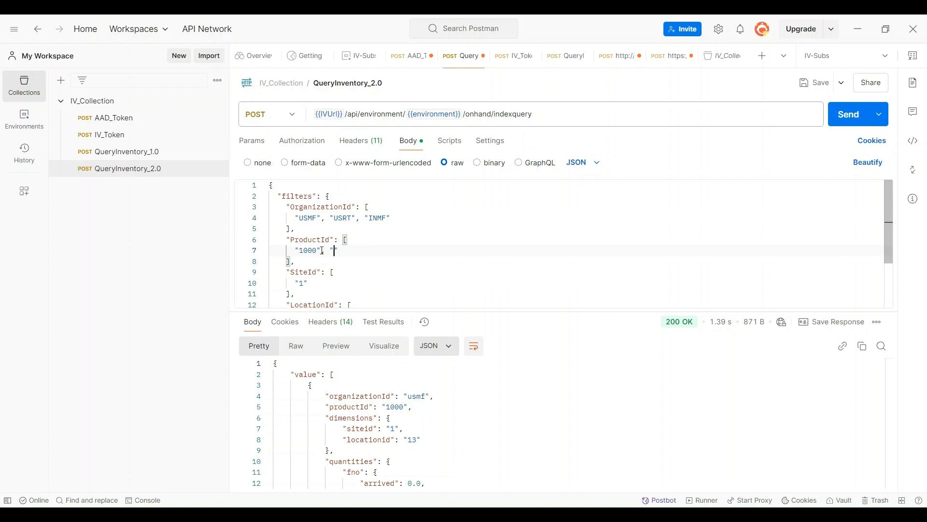
type("A")
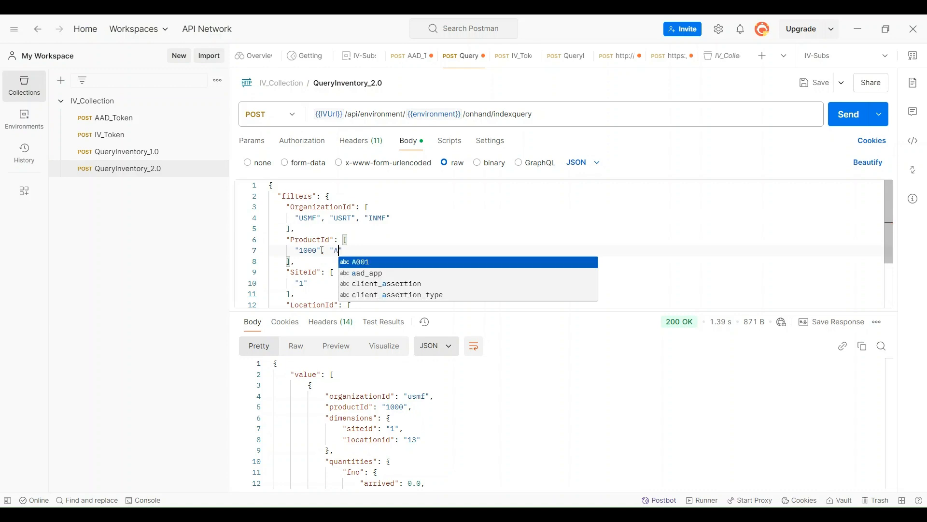
type("o01")
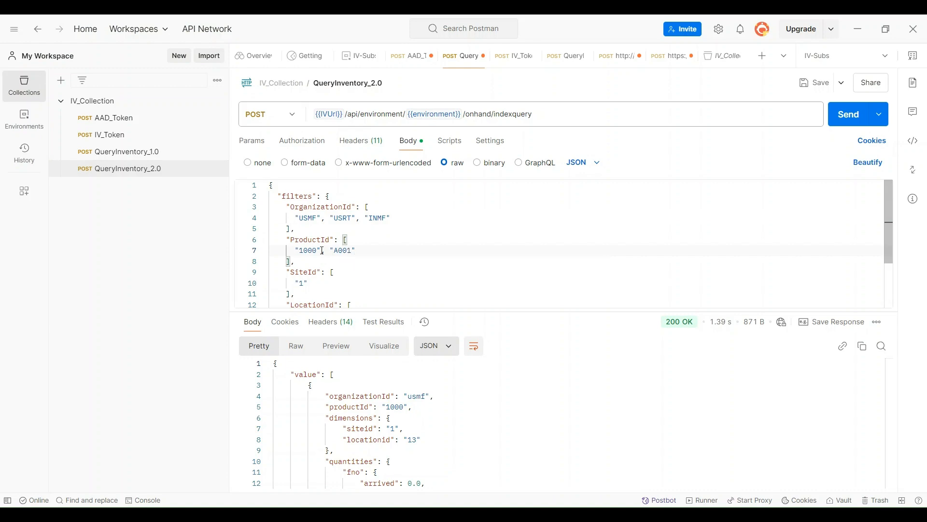
Add "2" to the SiteId filter and "23" and "24" to the LocationId filter
left_click(330, 287)
type(", \"2\"")
key("Down")
key("Down")
key("Down")
type(", \"")
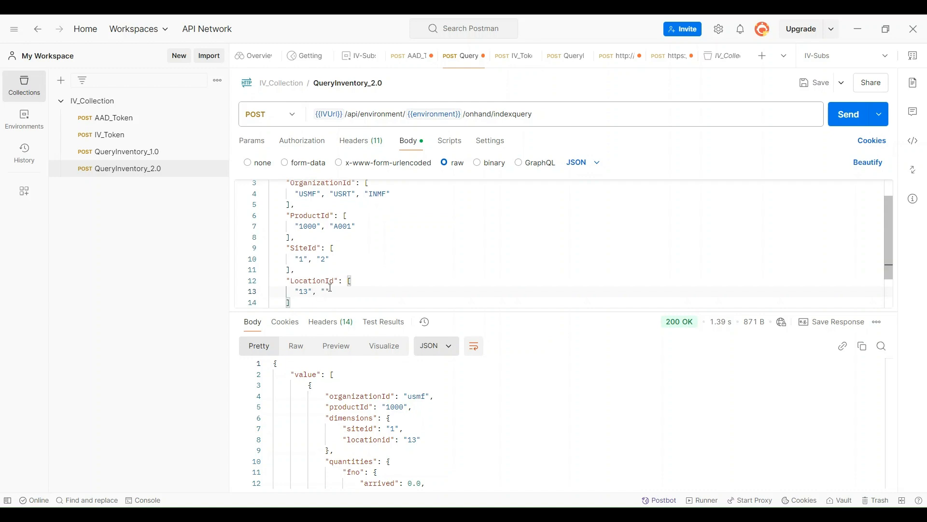
type("23\",\"24")
Send the QueryInventory_2.0 request, then examine its response and its api-version and Authorization headers
left_click(853, 119)
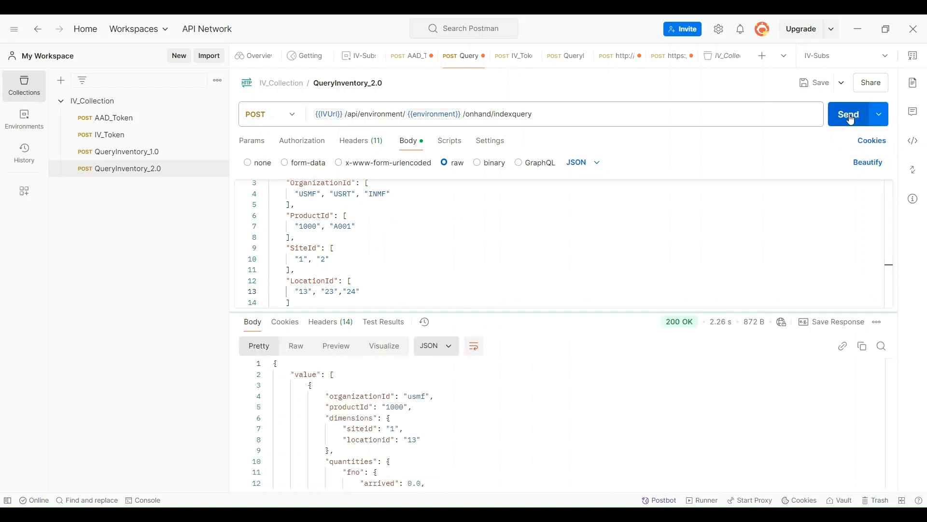
mouse_move(891, 377)
left_mouse_down()
mouse_move(889, 471)
mouse_move(889, 366)
left_mouse_up()
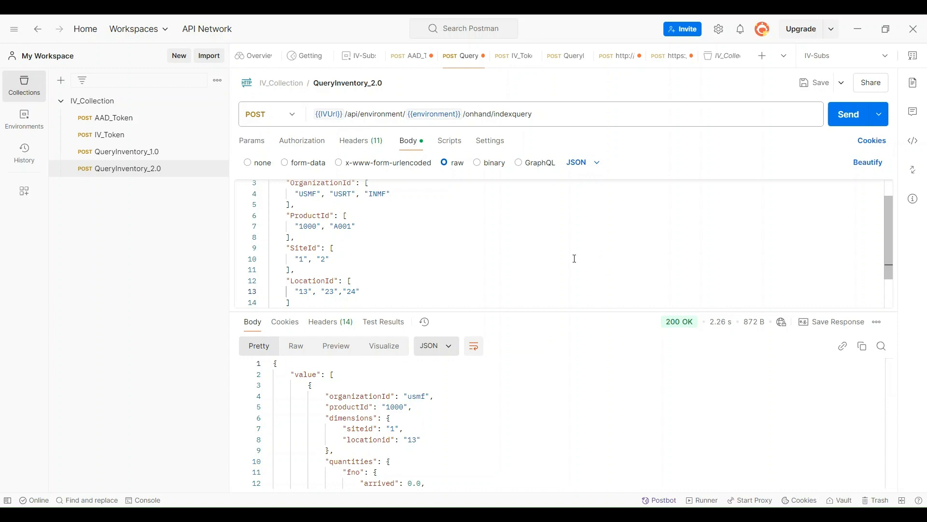
left_click(373, 147)
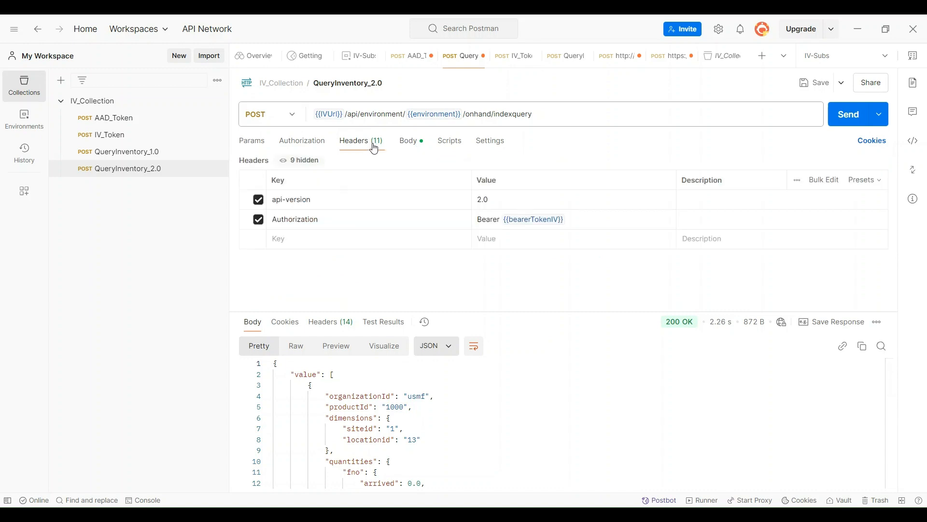